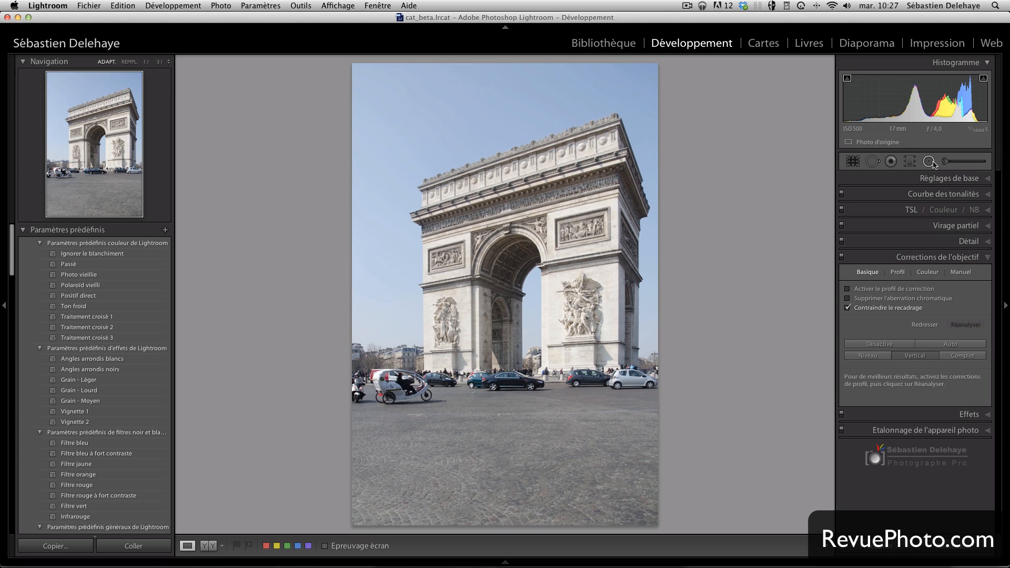
Step: Activate the Radial Filter tool for the Arc de Triomphe photo
left_click(929, 162)
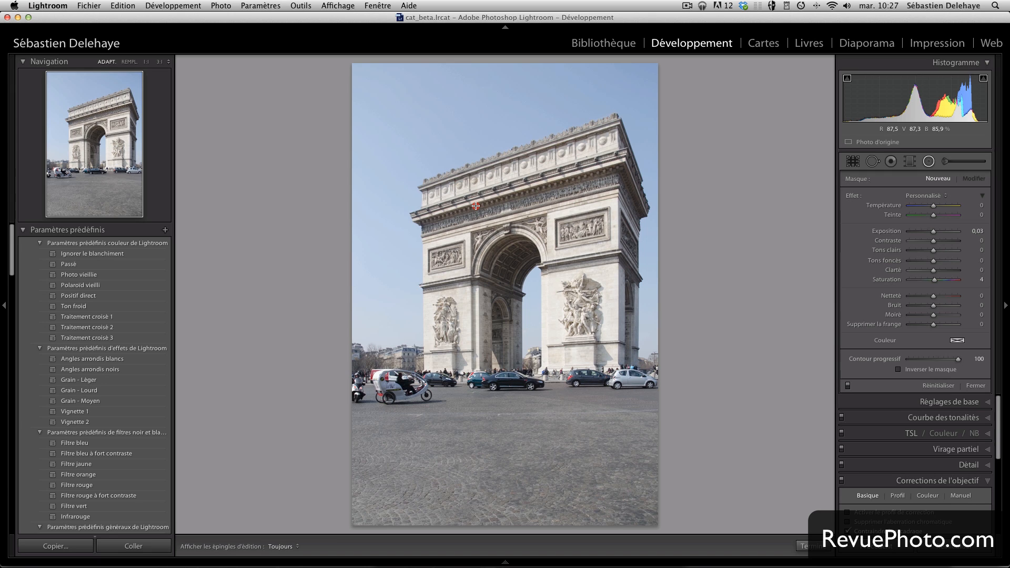
left_click_drag(420, 152, 475, 206)
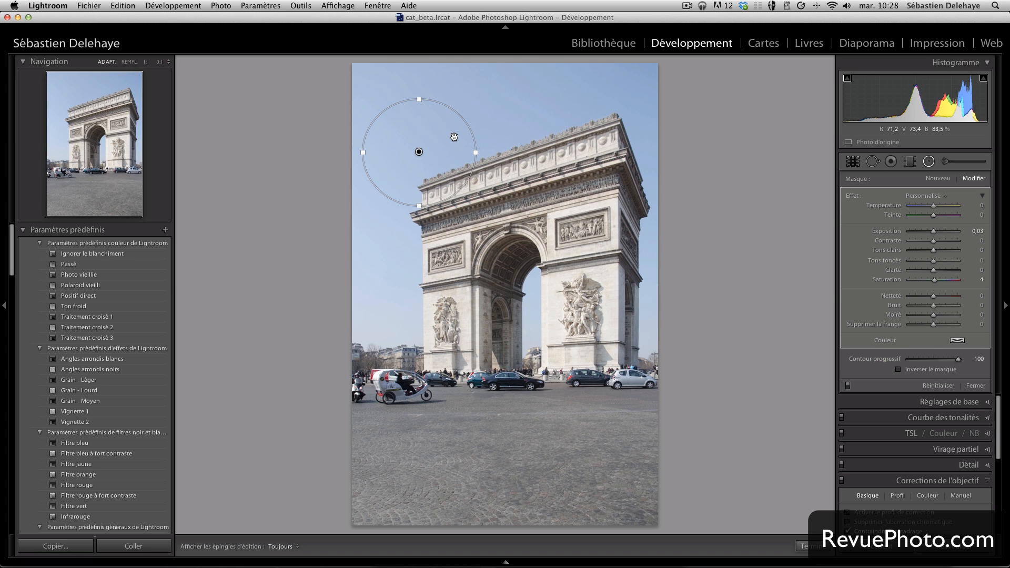
key("Delete")
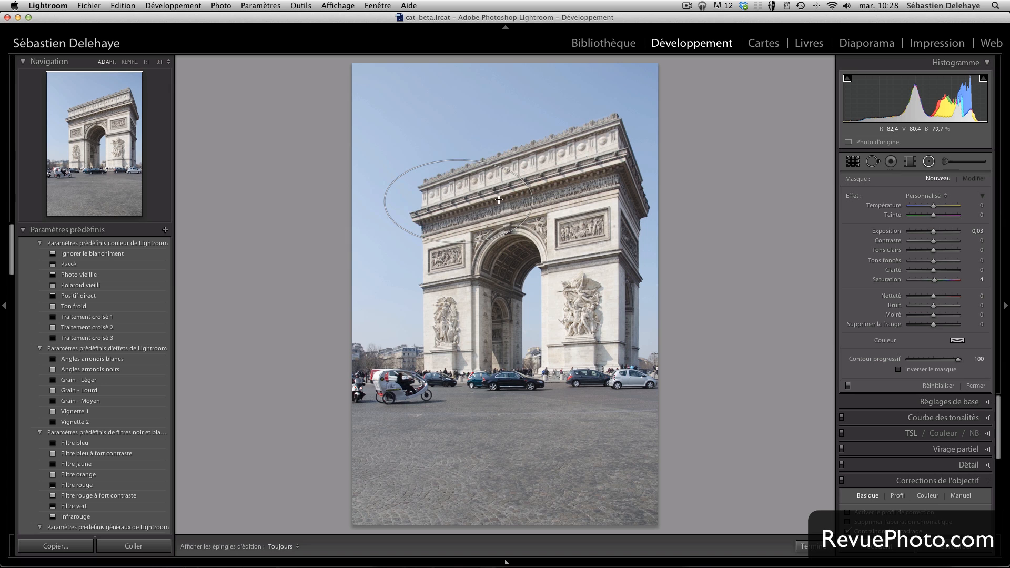
key("Delete")
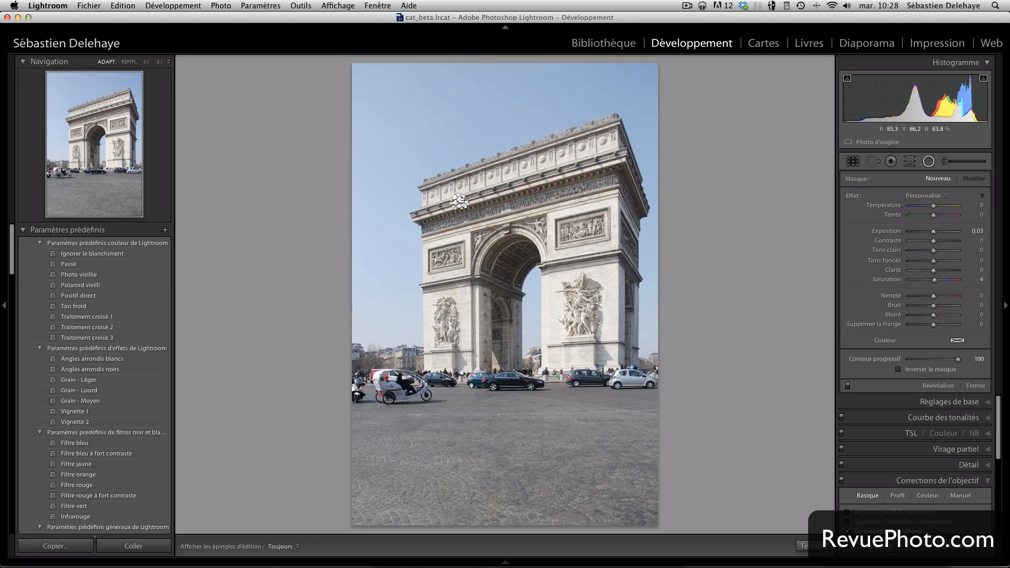
Step: Draw a radial filter on the arch, centre it on the monument and enlarge the ellipse until it surrounds the arch
key("alt")
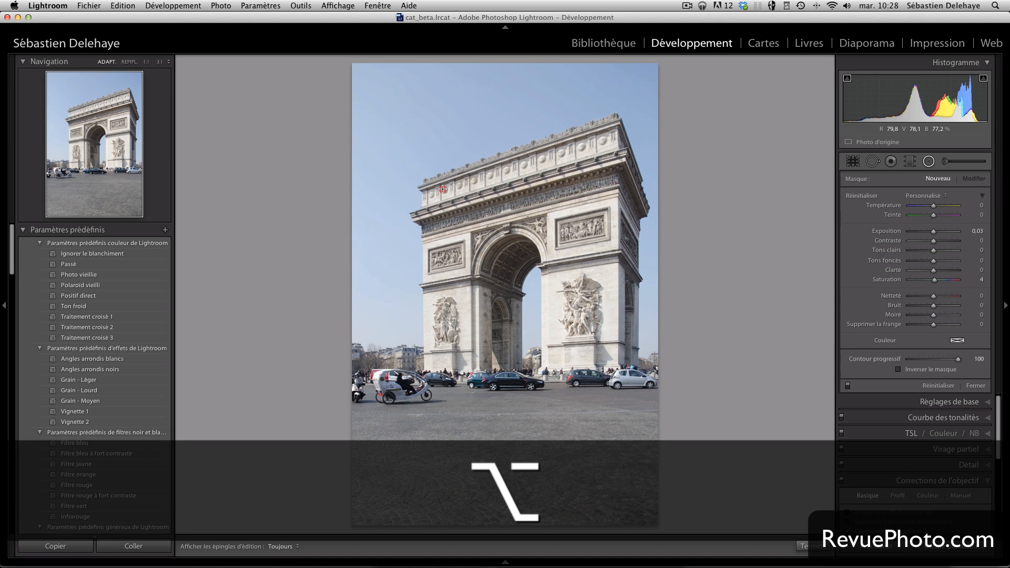
mouse_move(443, 189)
left_mouse_down()
mouse_move(523, 267)
mouse_move(485, 236)
left_mouse_up()
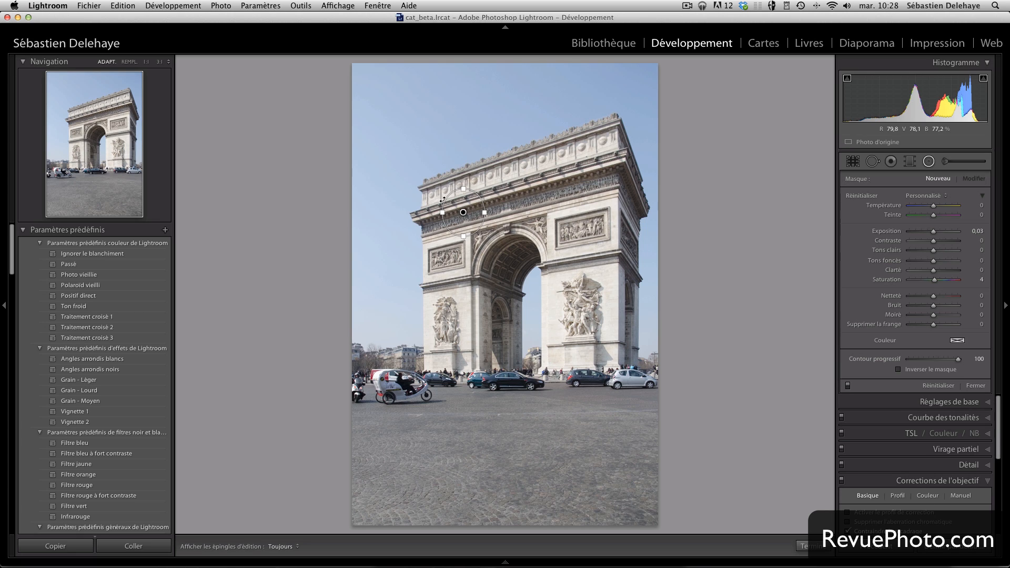
left_click(467, 205)
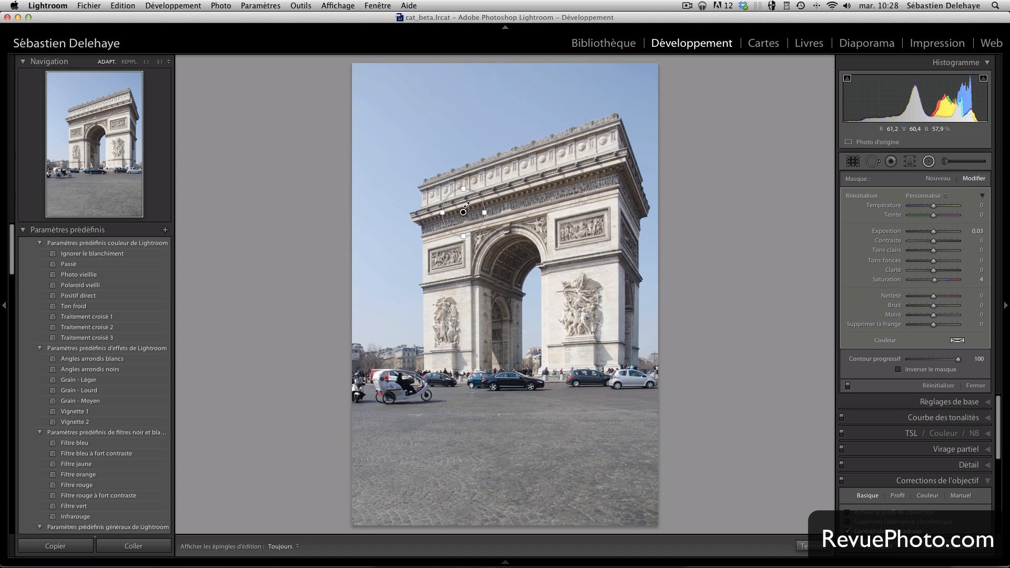
left_click_drag(464, 188, 463, 132)
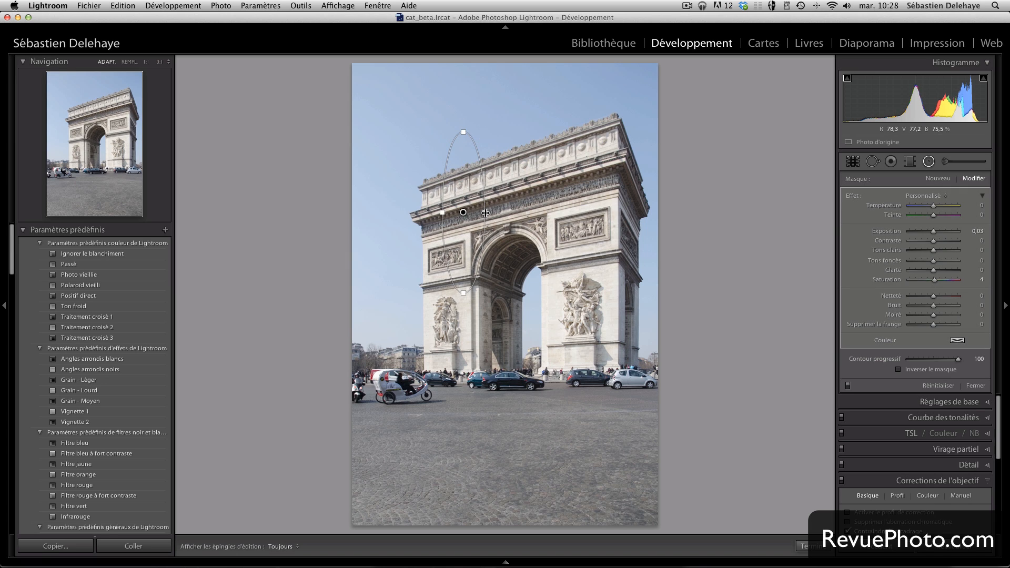
left_click_drag(484, 212, 547, 258)
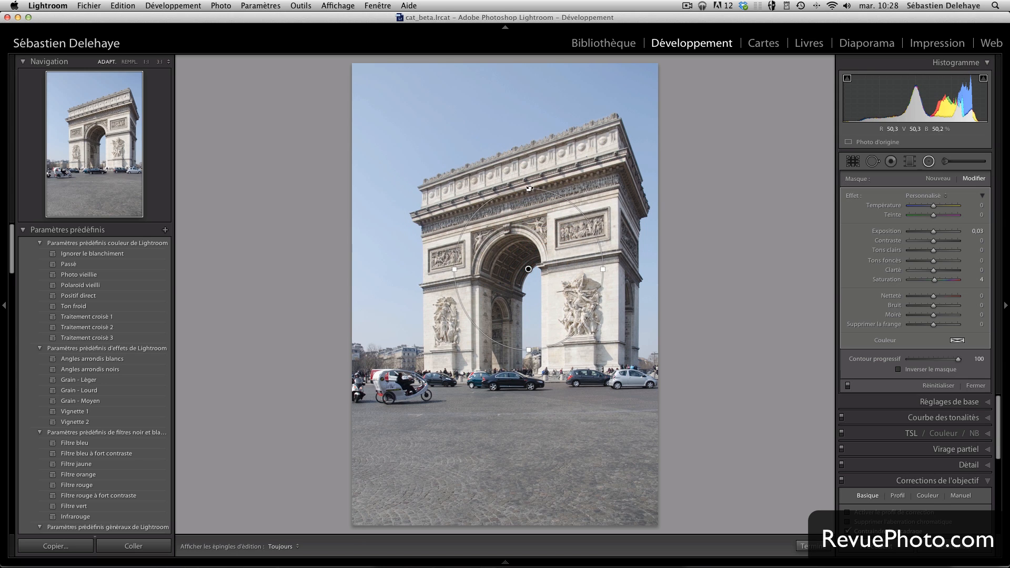
left_click_drag(529, 188, 521, 130)
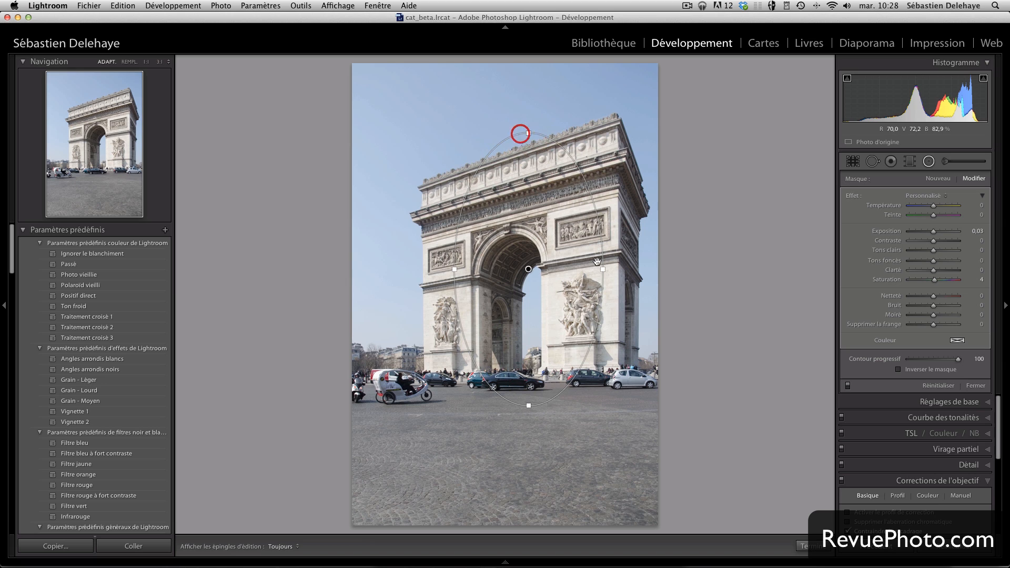
left_click_drag(604, 271, 643, 269)
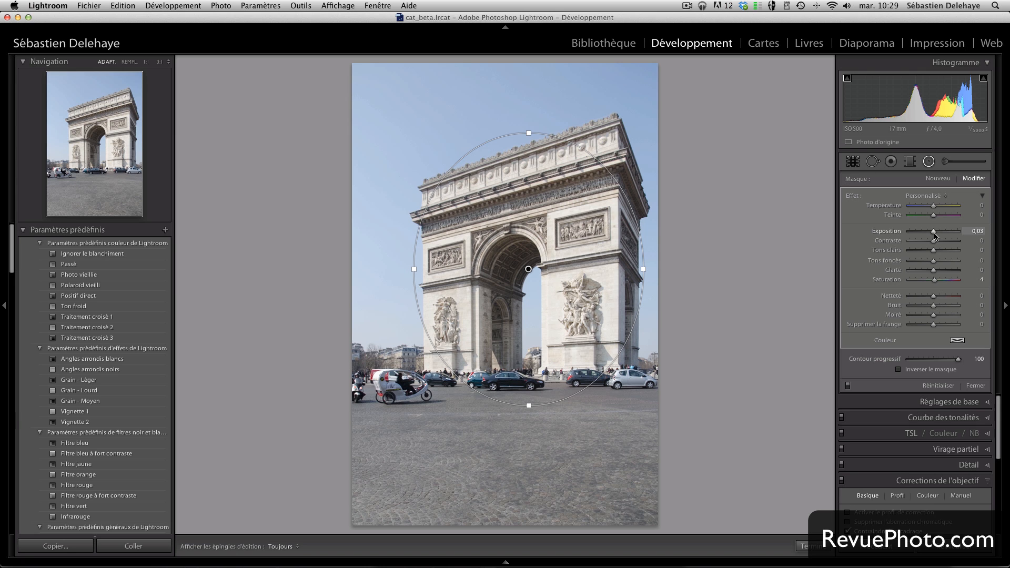
Step: Try darkening outside the ellipse with Exposition at −1,00 and toggle the mask inversion on and off
mouse_move(935, 236)
left_mouse_down()
mouse_move(915, 235)
mouse_move(927, 236)
left_mouse_up()
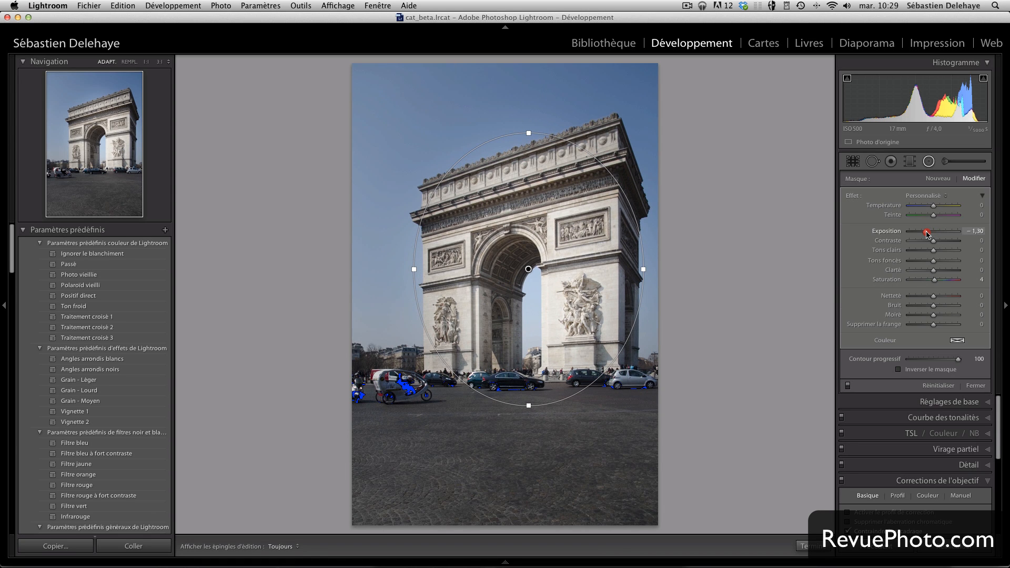
left_click(898, 369)
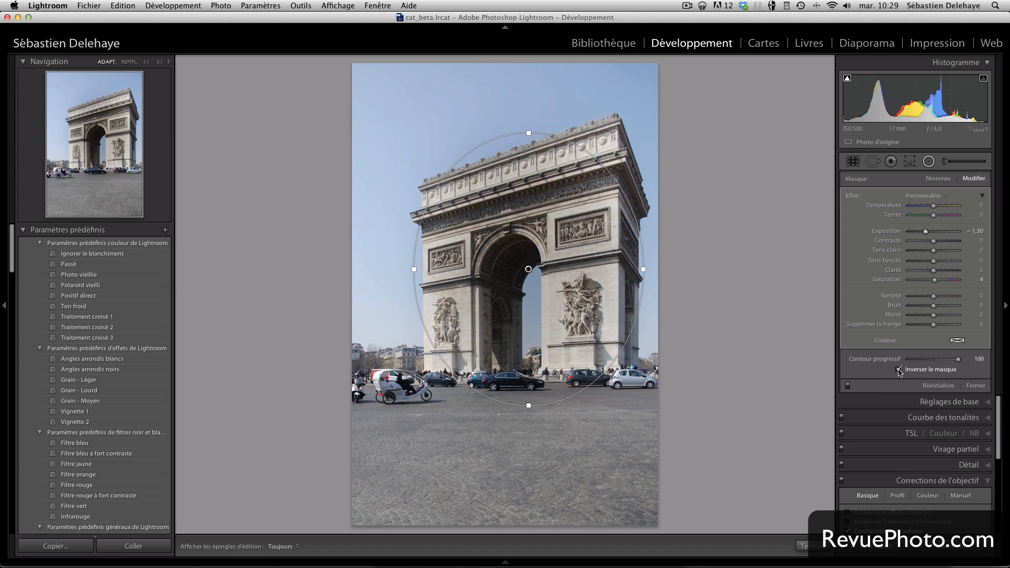
left_click(898, 370)
left_click(898, 370)
mouse_move(926, 236)
left_mouse_down()
mouse_move(942, 235)
mouse_move(927, 235)
left_mouse_up()
left_click(898, 369)
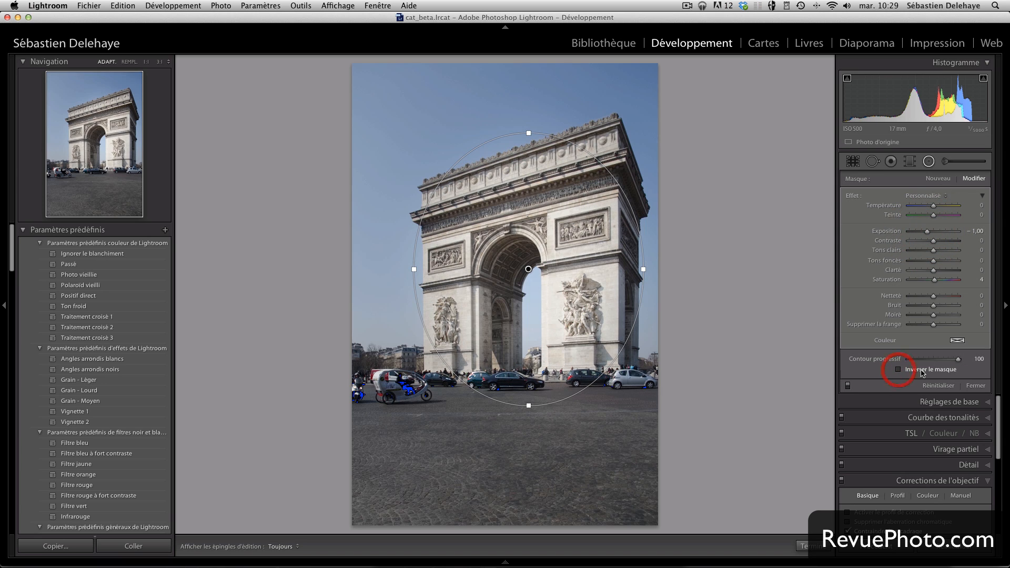
Step: Try a hard edge with Contour progressif 0 and Exposition −1,68, and return Contour progressif to 100
left_click_drag(960, 362, 908, 362)
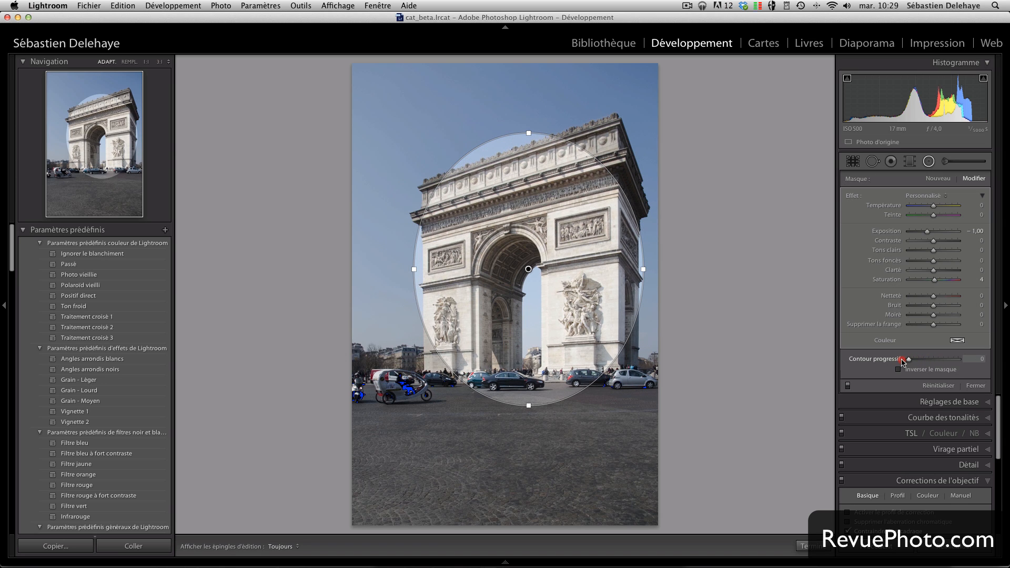
mouse_move(930, 234)
left_mouse_down()
mouse_move(913, 233)
mouse_move(949, 235)
mouse_move(923, 233)
left_mouse_up()
left_click_drag(909, 361, 966, 363)
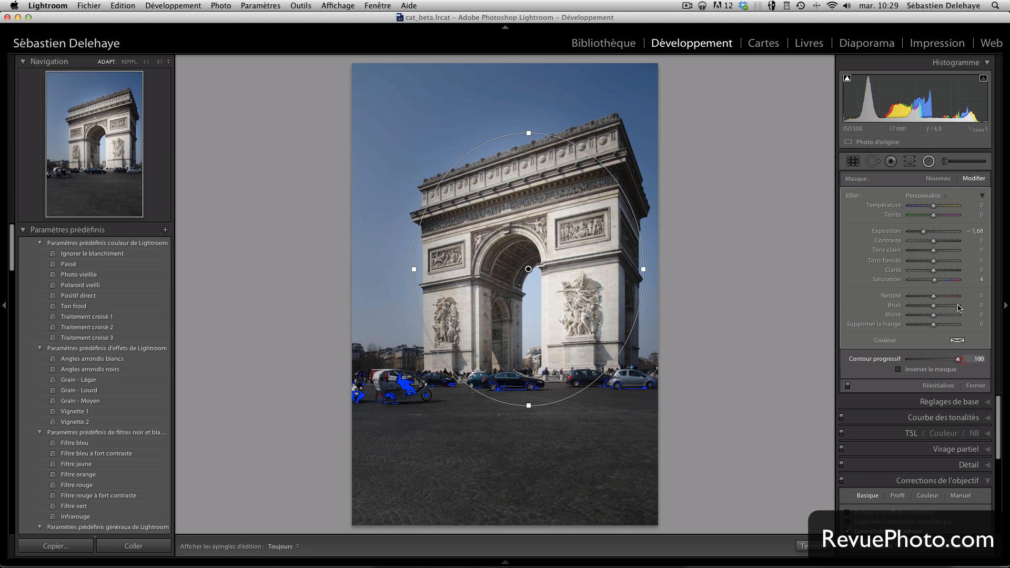
Step: Set the radial filter's Exposition to 0 and its Netteté to −100 to blur the surroundings of the arch
mouse_move(927, 235)
left_mouse_down()
mouse_move(942, 234)
mouse_move(932, 233)
left_mouse_up()
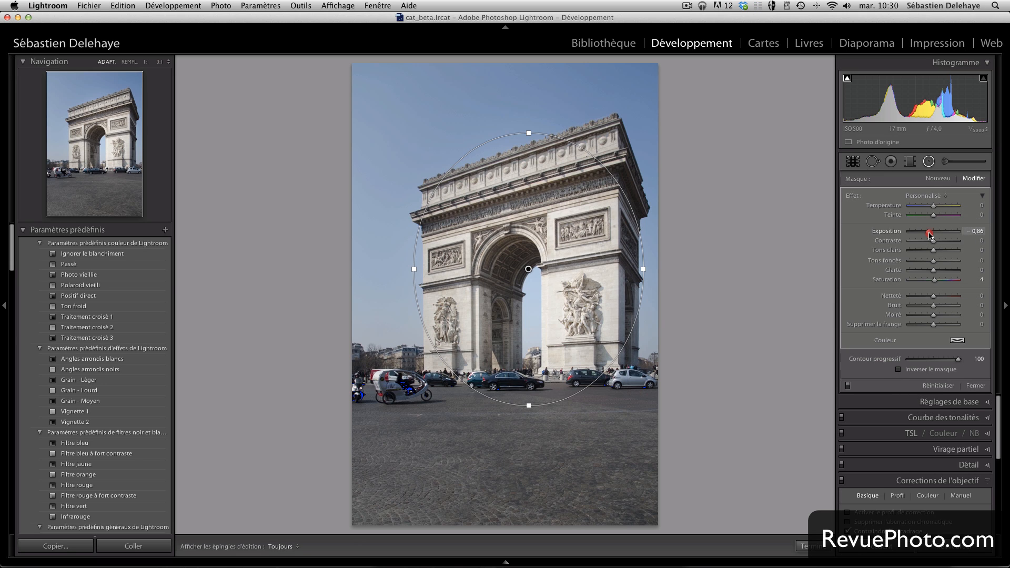
left_click_drag(930, 234, 933, 234)
left_click(974, 231)
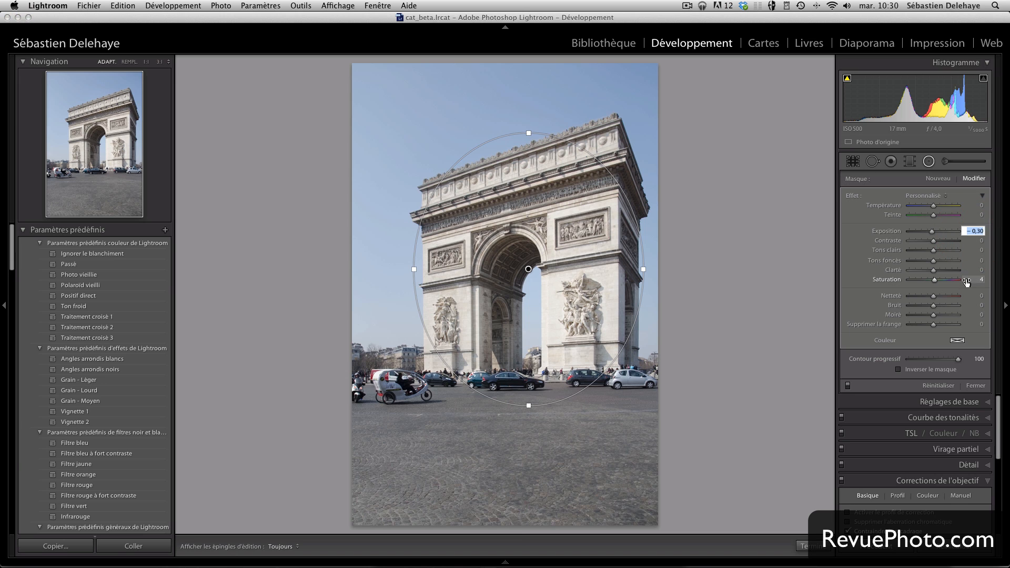
type("0")
key("Return")
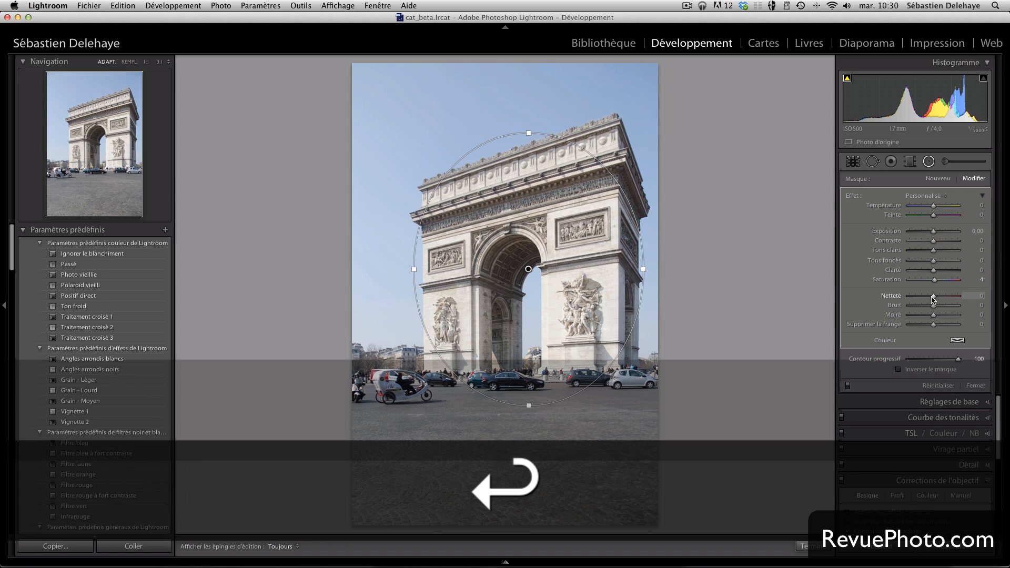
left_click_drag(933, 298, 906, 298)
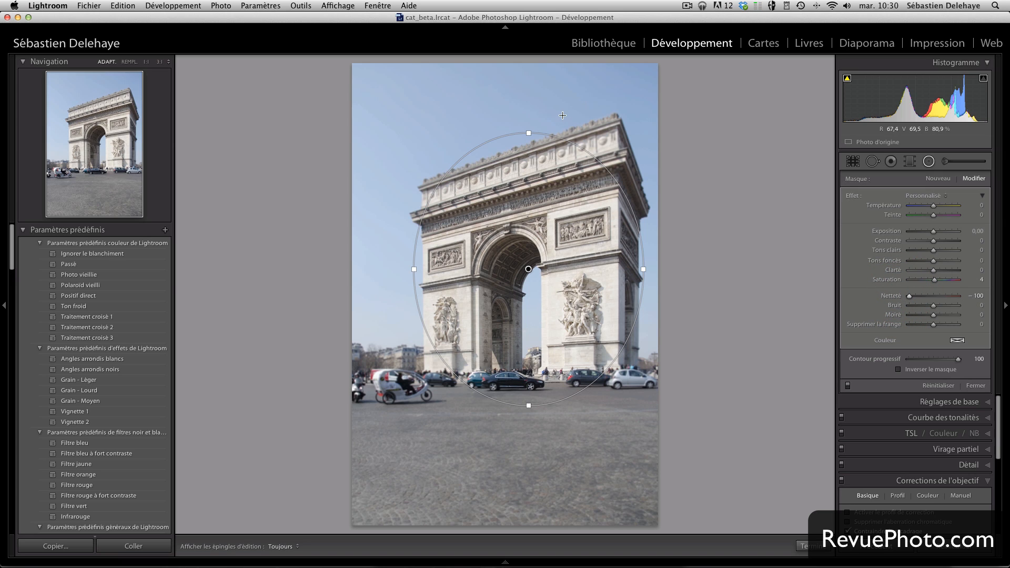
Step: Tilt the ellipse clockwise to follow the arch's perspective, shift it slightly upward and enlarge it around the whole monument
left_click_drag(528, 132, 568, 131)
left_click_drag(564, 208, 564, 198)
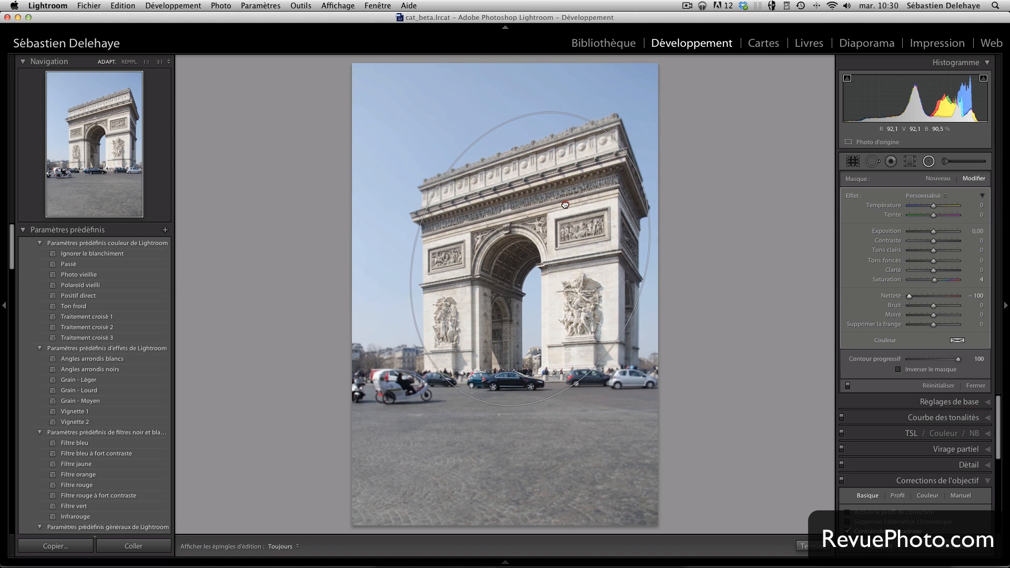
left_click_drag(589, 105, 600, 95)
mouse_move(596, 196)
left_mouse_down()
mouse_move(602, 202)
mouse_move(594, 189)
left_mouse_up()
left_click_drag(419, 215, 410, 210)
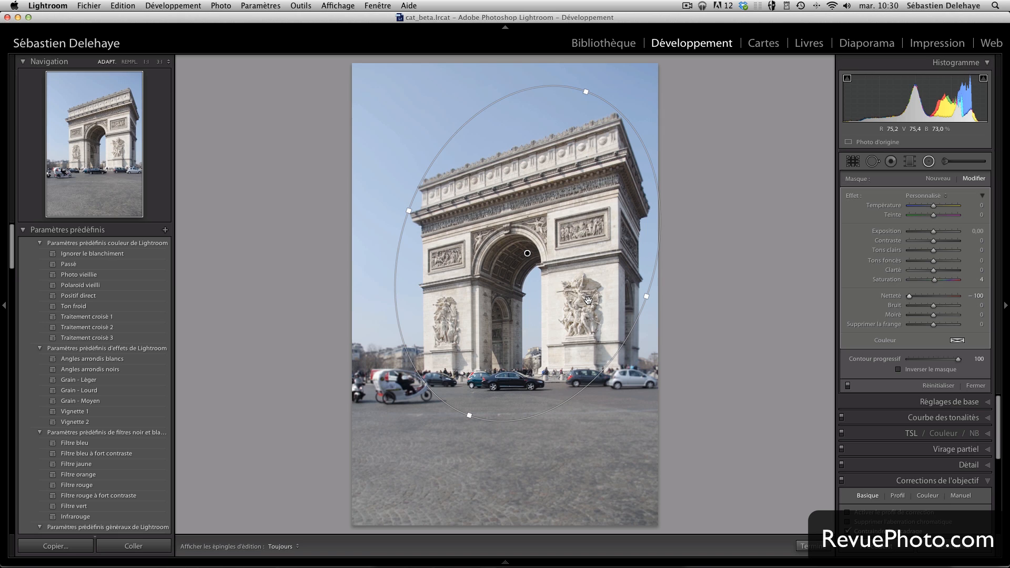